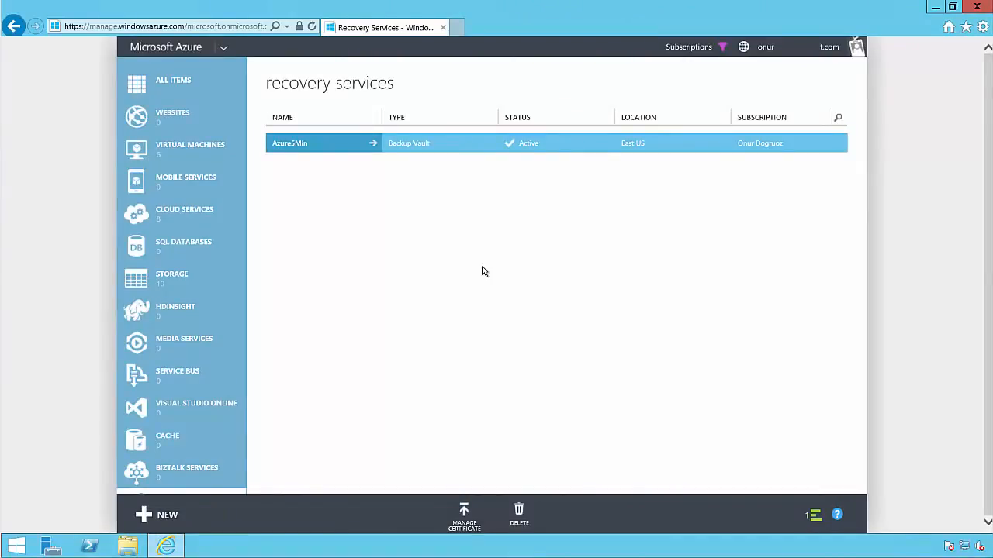
# Download and save the vault credentials file from the Azure5Min backup vault
pyautogui.click(335, 146)
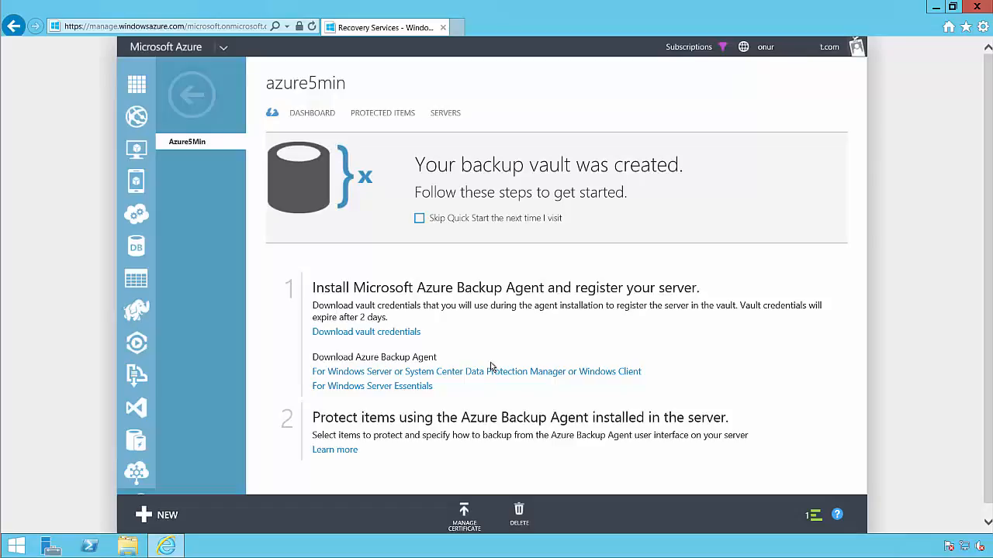
pyautogui.click(423, 333)
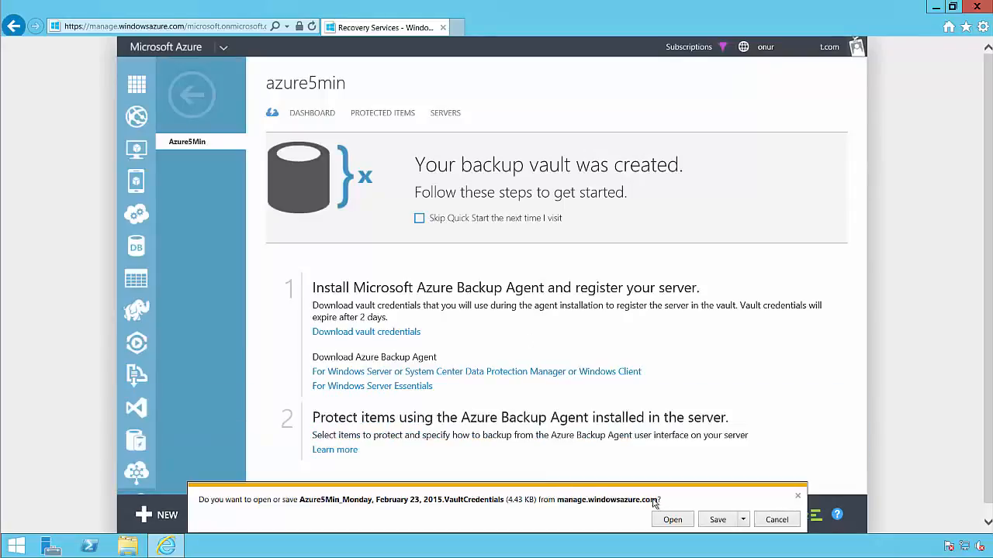
pyautogui.click(716, 520)
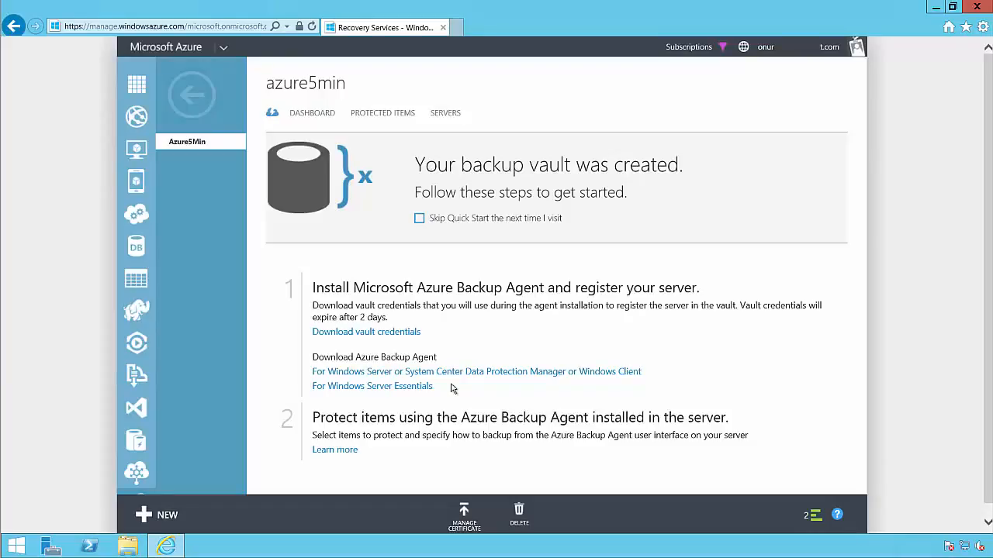
# Run the Azure Backup Agent installer for Windows Server and install it with the default folders and proxy settings
pyautogui.click(448, 377)
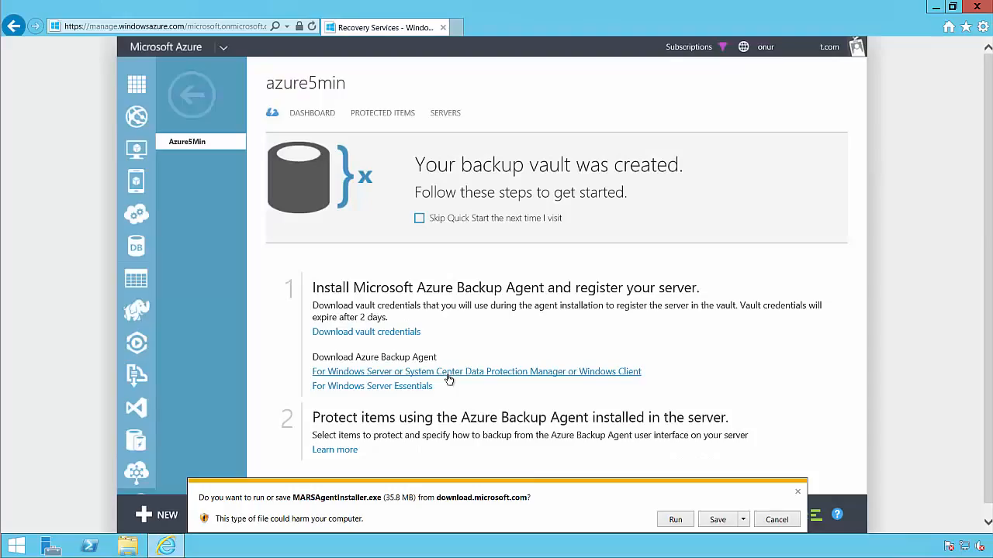
pyautogui.click(672, 522)
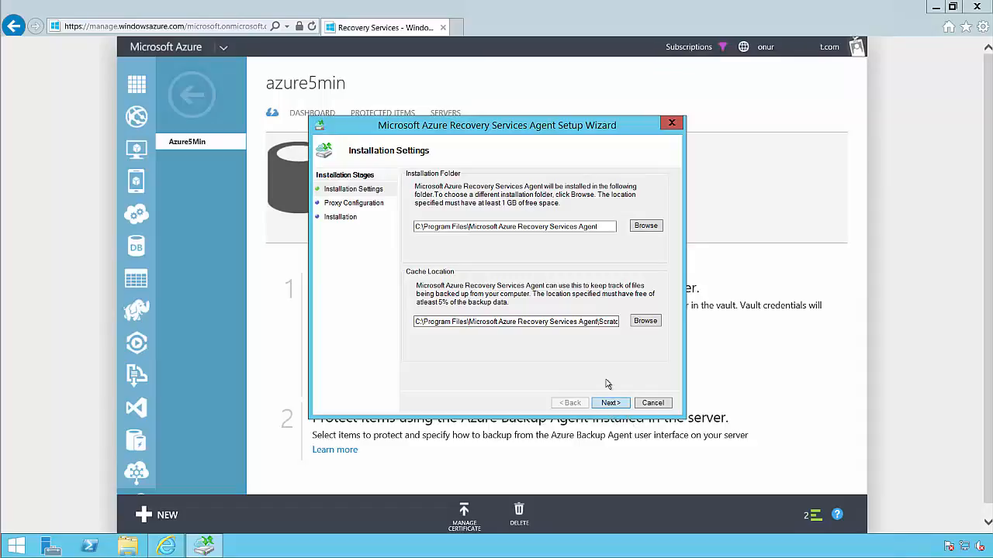
pyautogui.click(611, 402)
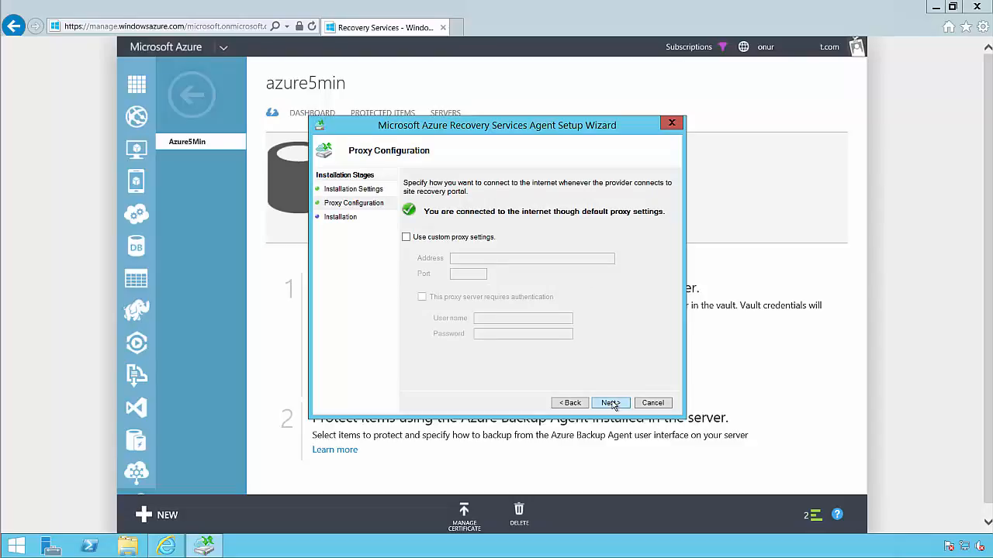
pyautogui.click(610, 402)
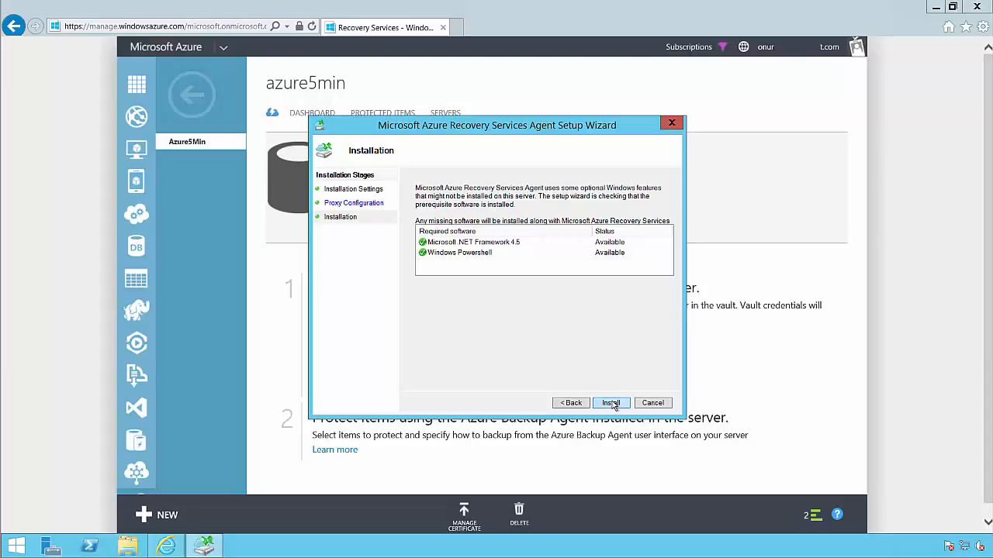
pyautogui.click(611, 402)
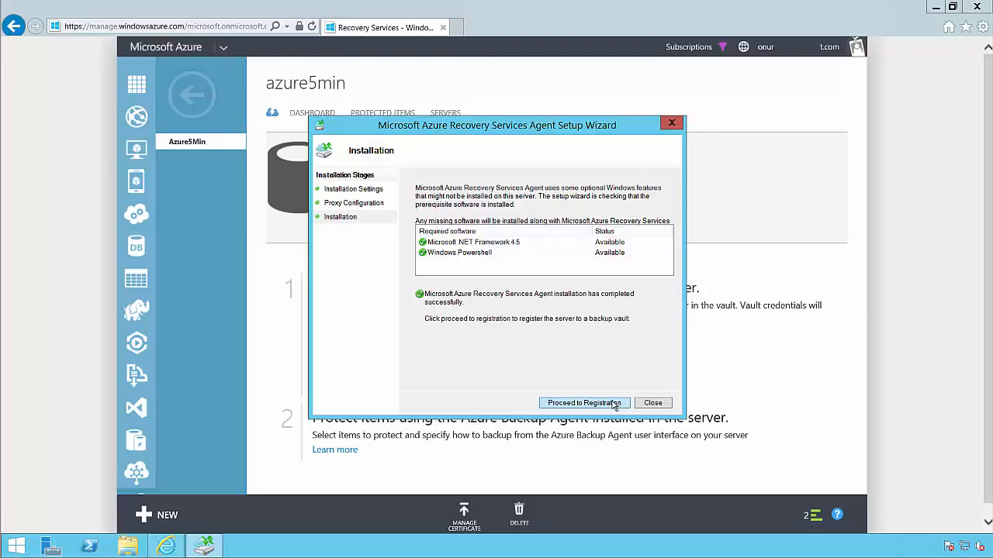
# Proceed to server registration and identify the vault with the Azure5Min VaultCredentials file from the Downloads folder
pyautogui.click(615, 403)
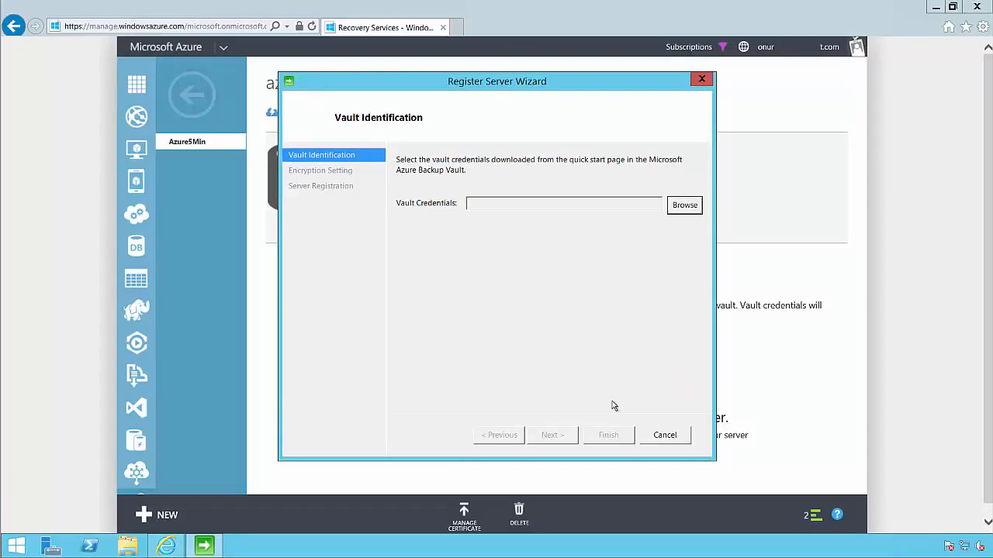
pyautogui.click(683, 208)
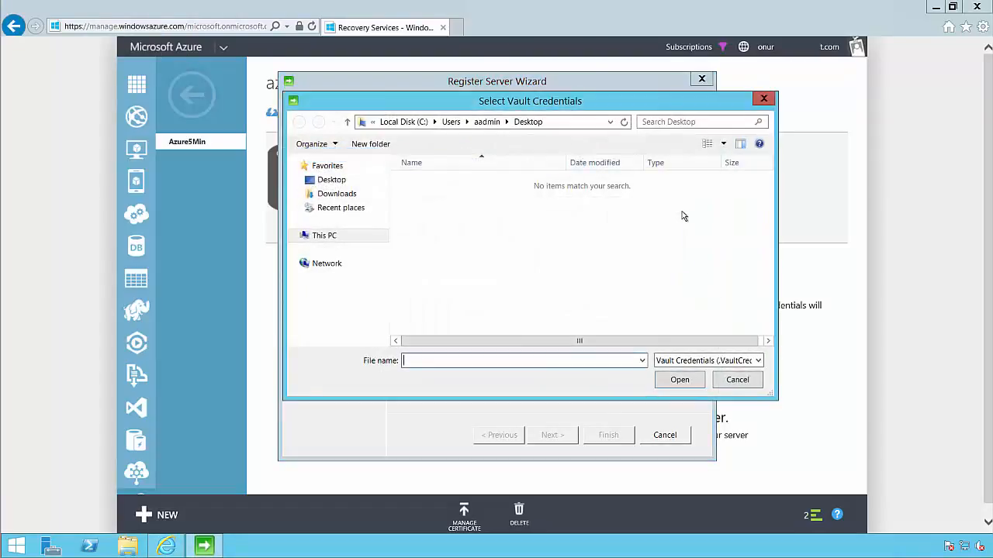
pyautogui.click(336, 193)
pyautogui.click(483, 184)
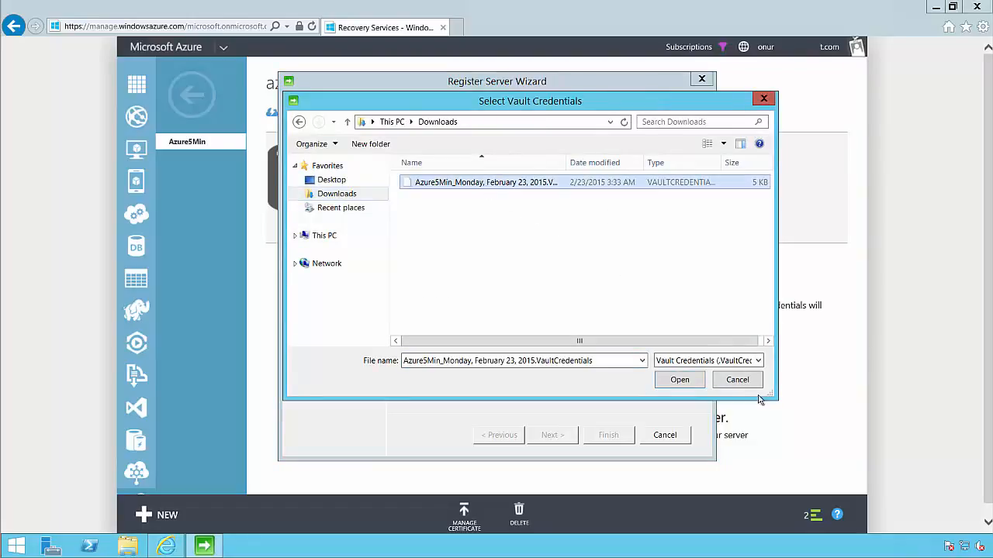
pyautogui.click(688, 382)
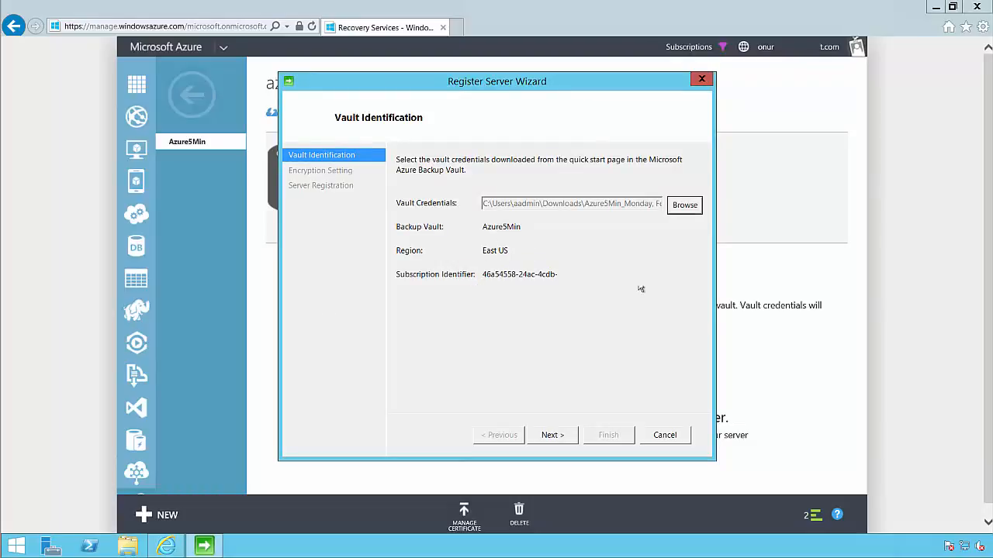
pyautogui.click(564, 436)
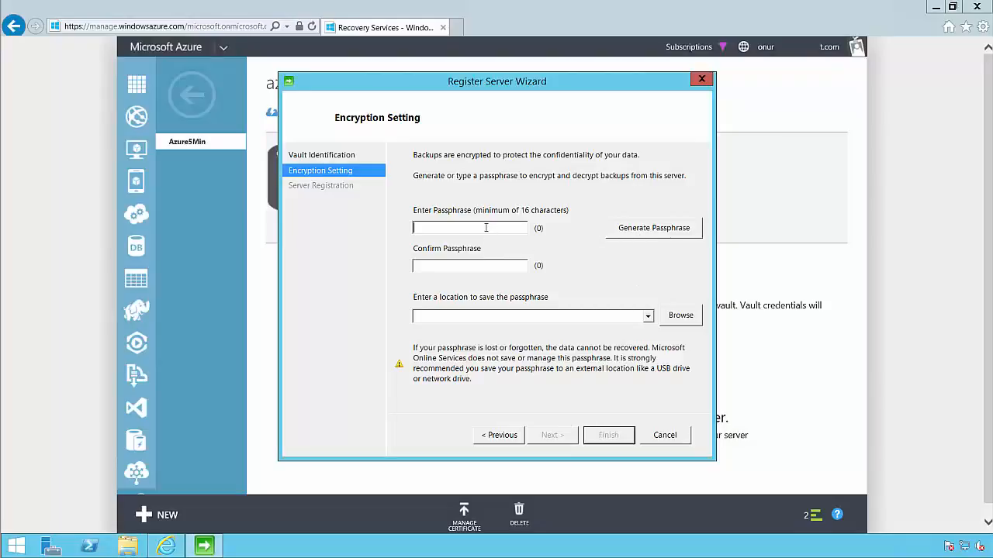
# Generate an encryption passphrase, save it to the Desktop folder, and finish the registration with the Recovery Services Agent set to launch
pyautogui.click(632, 234)
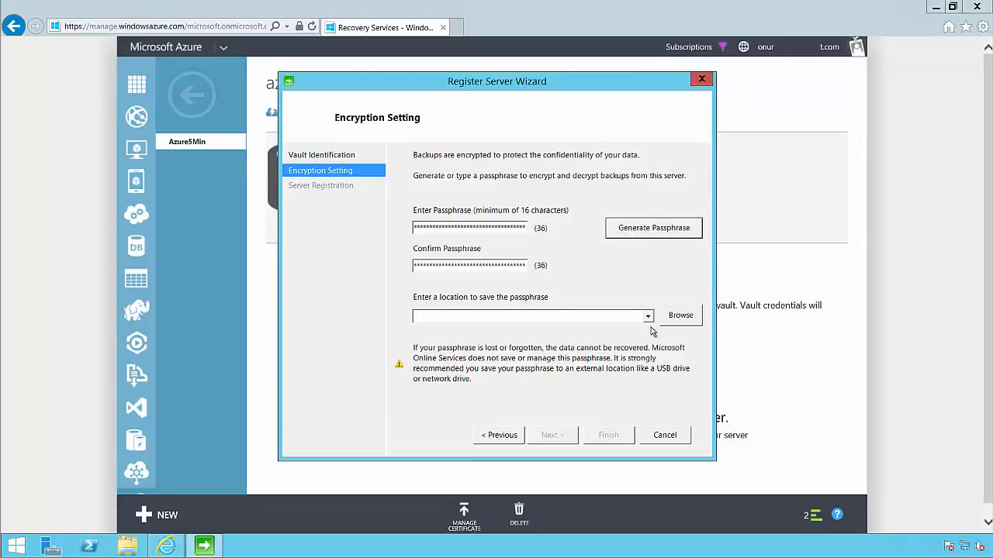
pyautogui.click(684, 319)
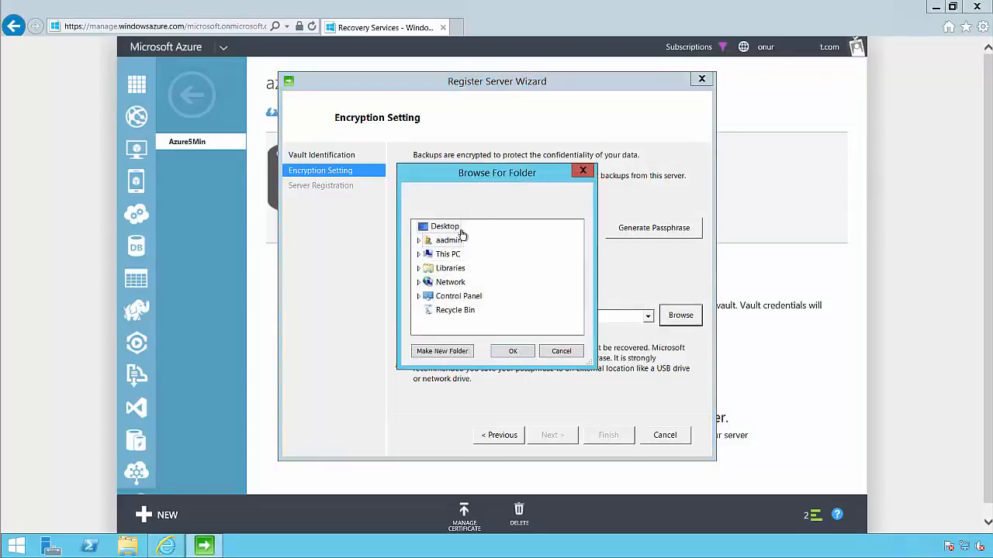
pyautogui.click(514, 353)
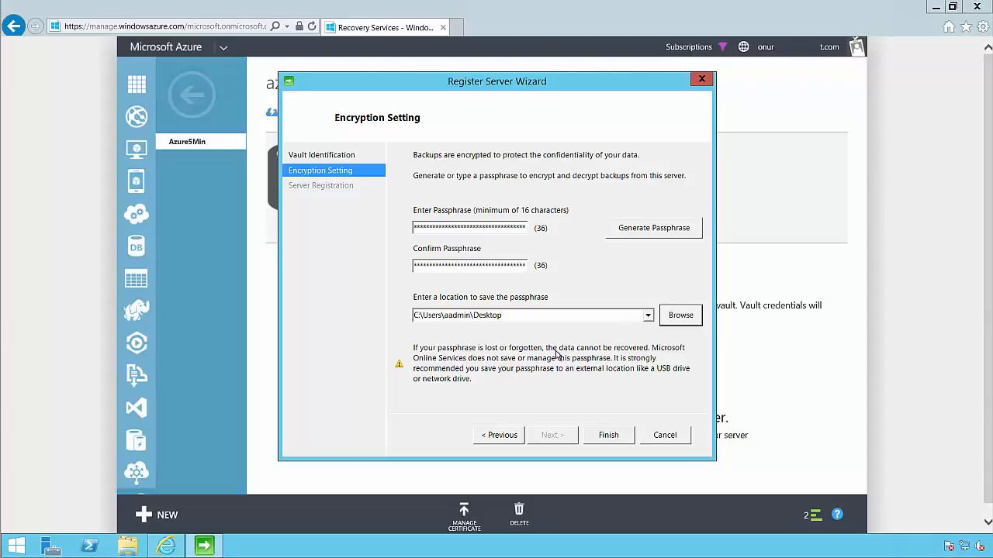
pyautogui.click(608, 435)
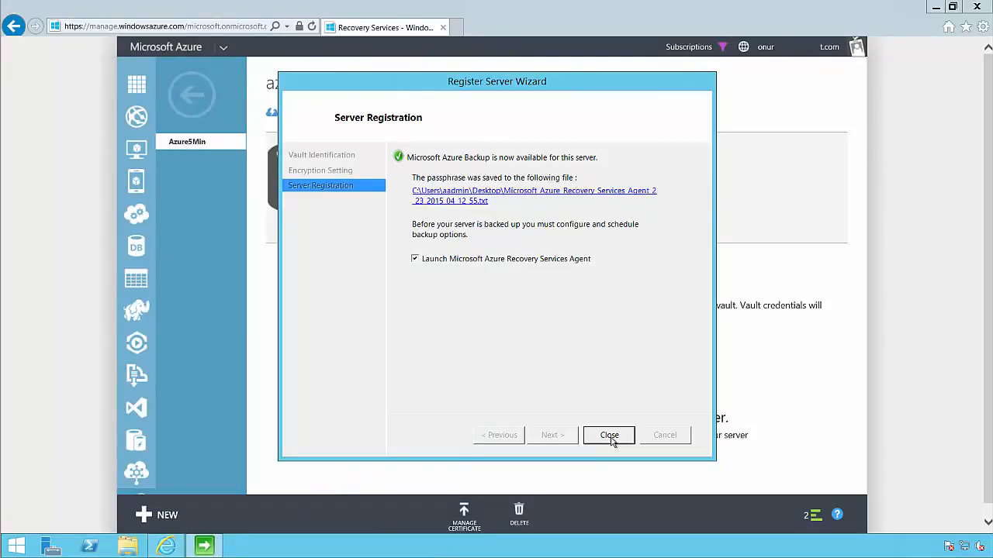
pyautogui.click(608, 435)
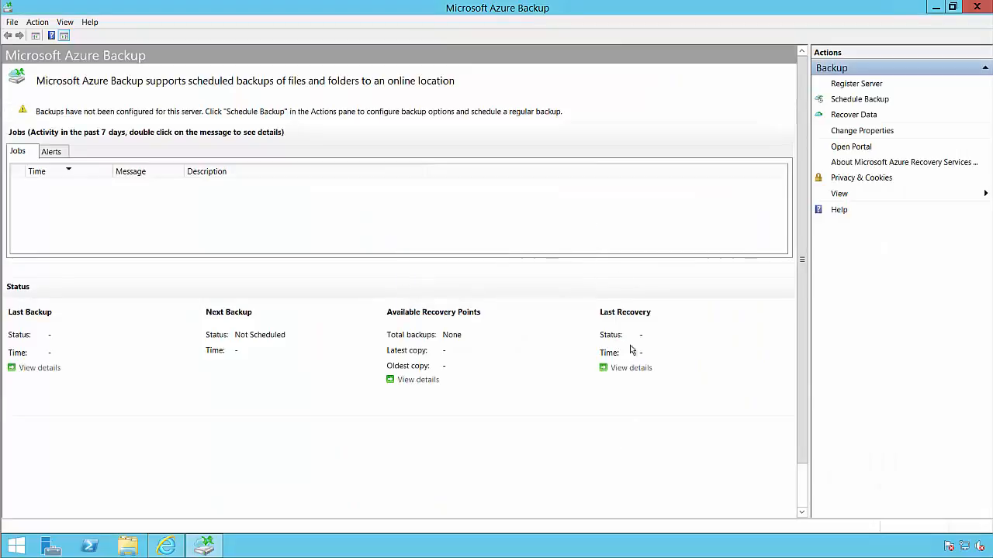
# Start a scheduled backup and add the C:\DATA folder with all its files as the item to back up
pyautogui.click(864, 100)
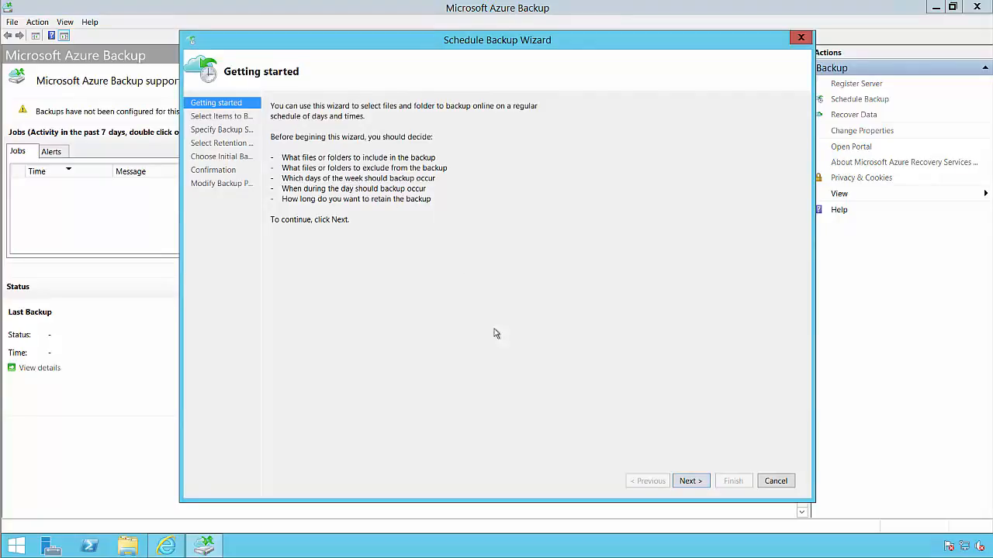
pyautogui.click(689, 483)
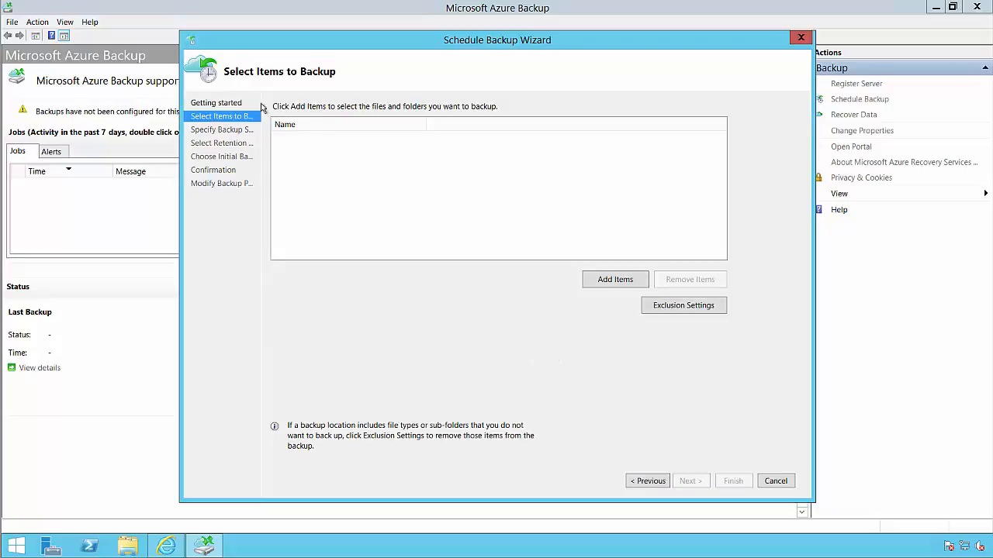
pyautogui.click(624, 280)
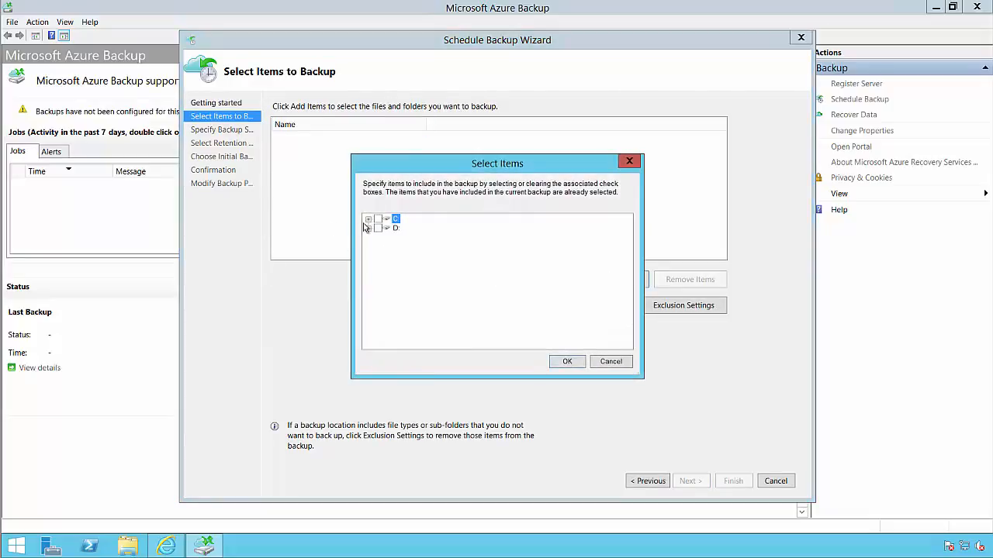
pyautogui.click(367, 218)
pyautogui.click(413, 257)
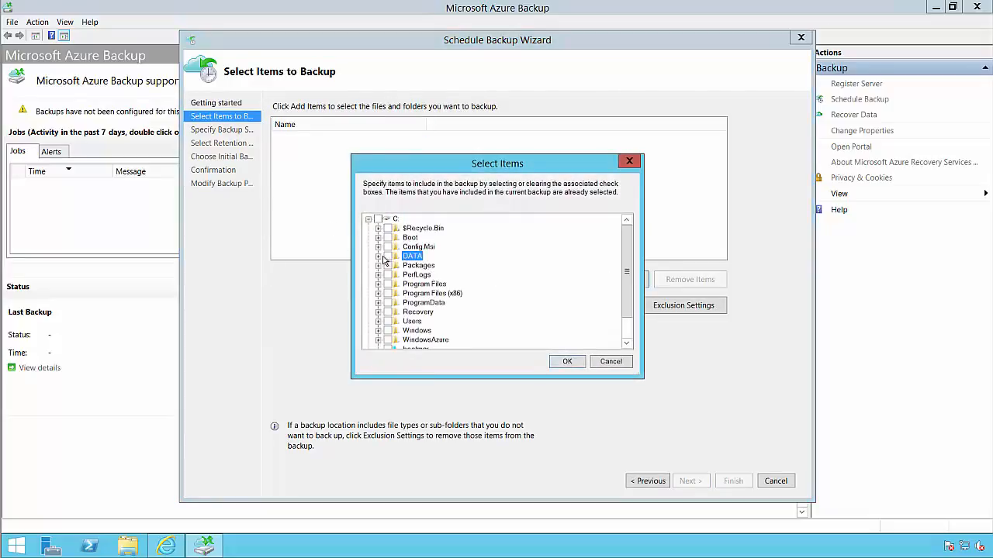
pyautogui.click(378, 257)
pyautogui.click(388, 257)
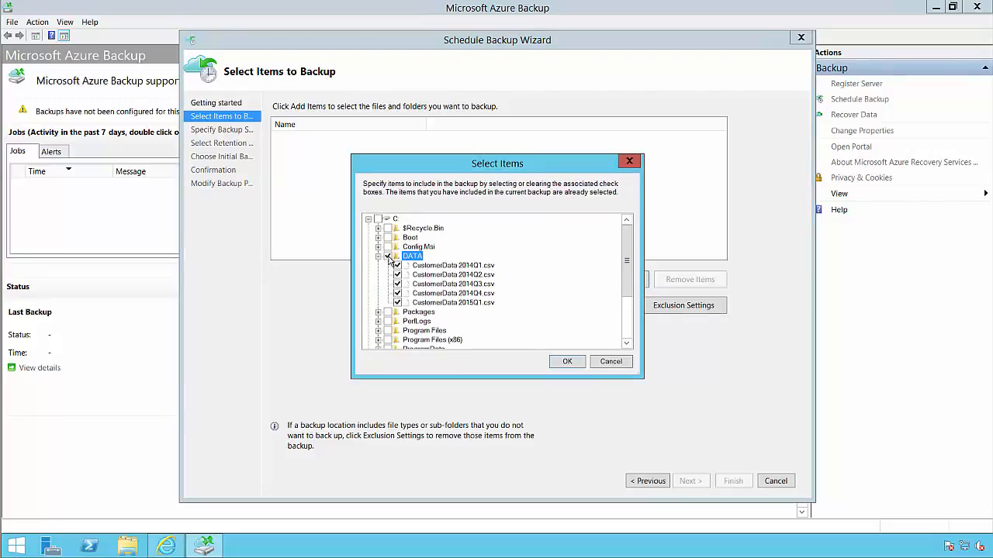
pyautogui.click(378, 257)
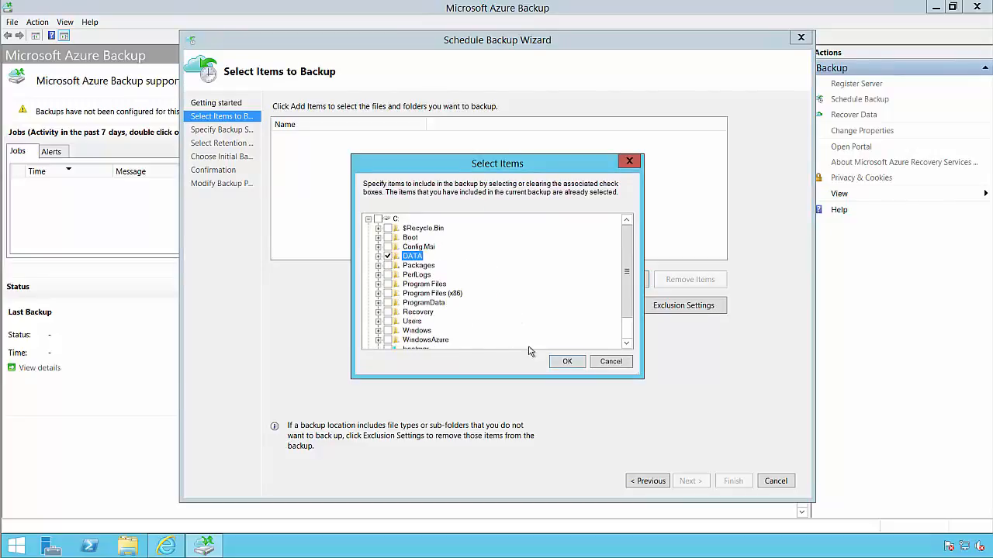
pyautogui.click(567, 362)
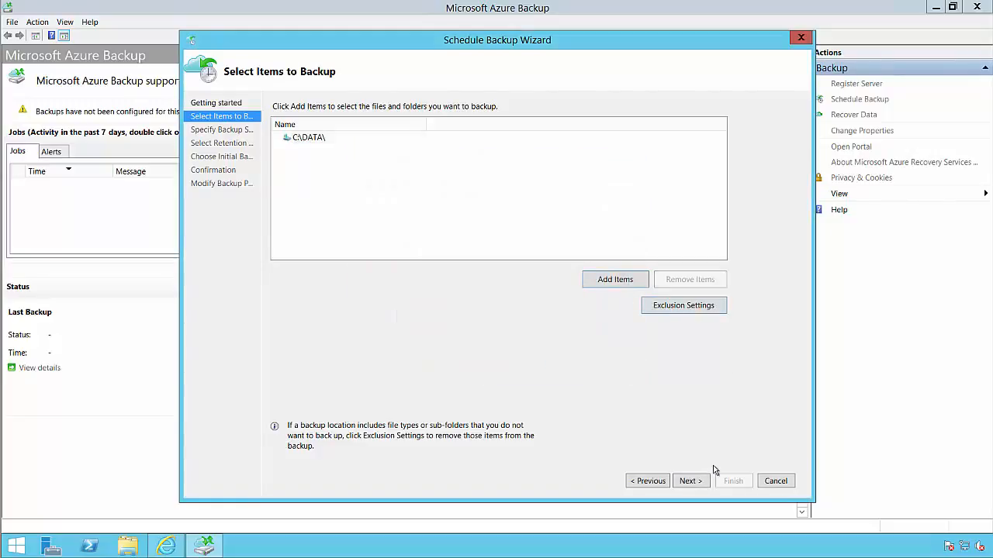
pyautogui.click(692, 481)
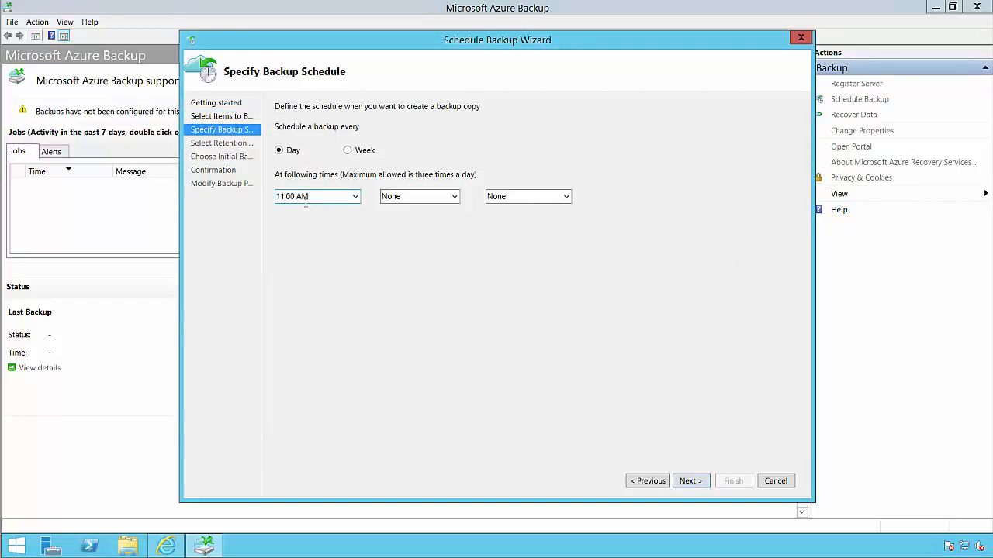
# Schedule the backup every day at 11:00 AM and 11:00 PM
pyautogui.click(354, 199)
pyautogui.click(356, 200)
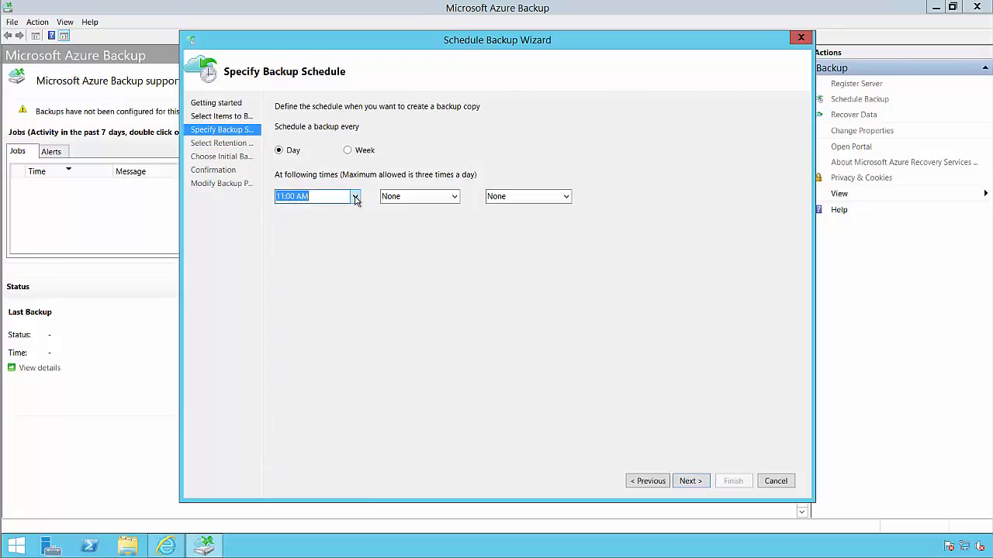
pyautogui.click(453, 197)
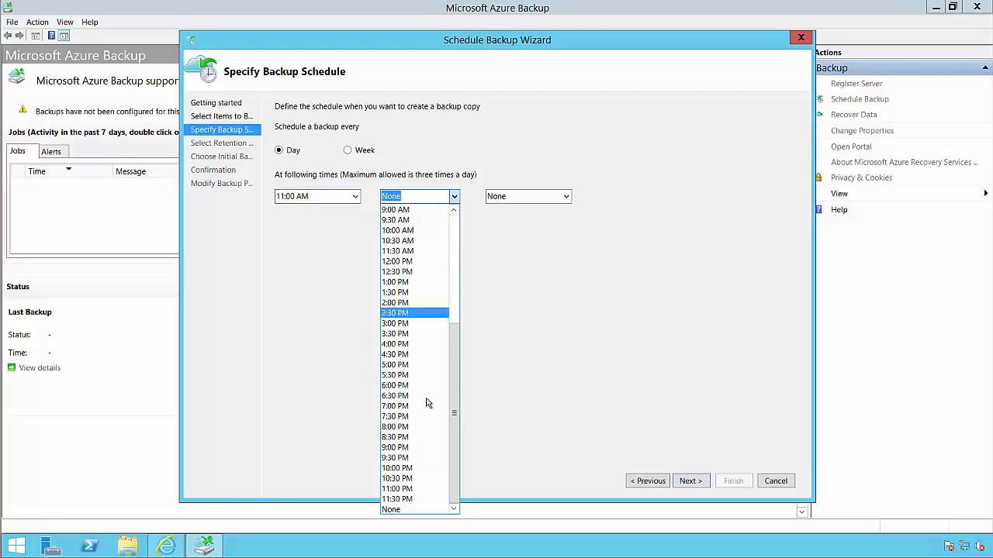
pyautogui.click(399, 489)
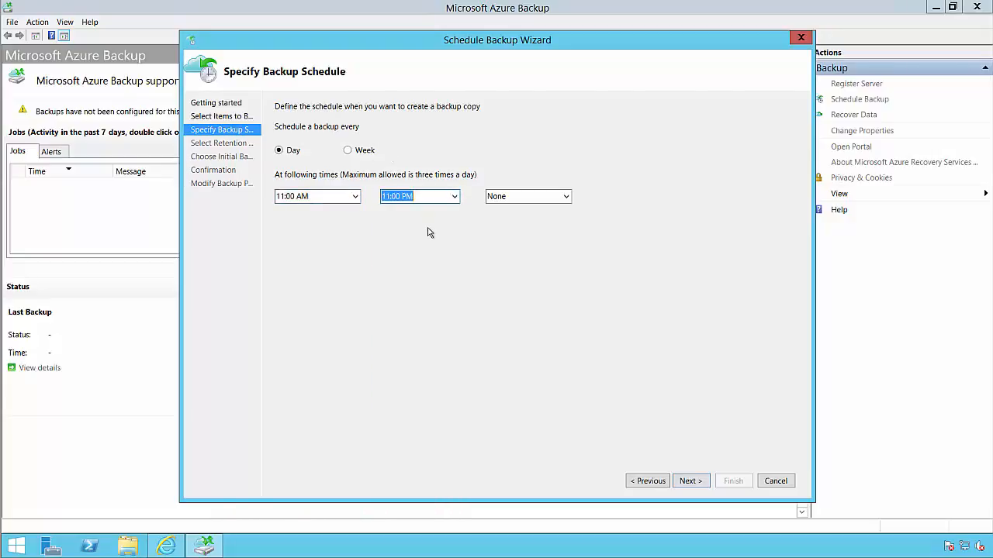
pyautogui.click(689, 481)
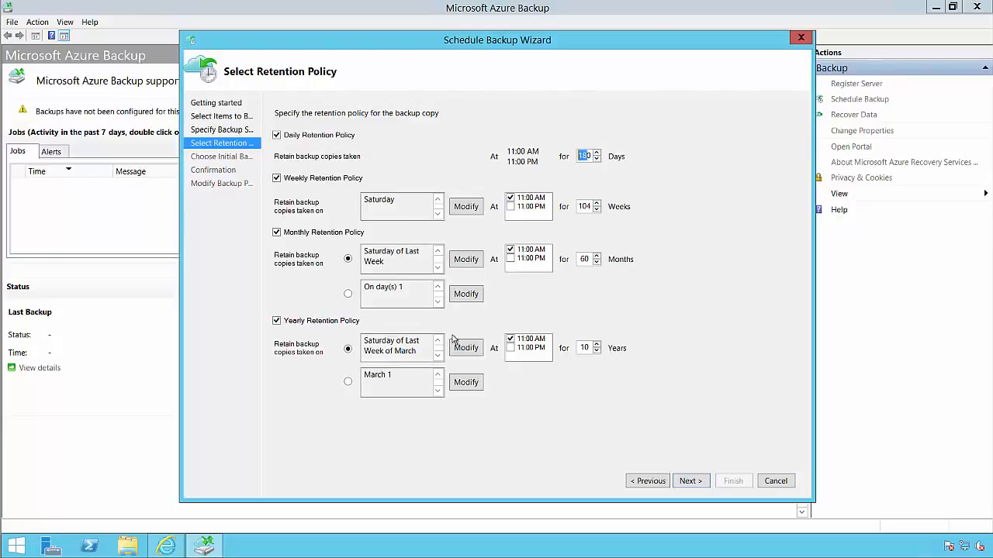
# Set the retention periods to 45 days for daily, 12 weeks for weekly and 12 months for monthly backup copies
pyautogui.click(585, 156)
pyautogui.doubleClick(585, 156)
pyautogui.write('45')
pyautogui.doubleClick(587, 205)
pyautogui.write('12')
pyautogui.doubleClick(584, 259)
pyautogui.write('12')
# Switch yearly retention to specific dates and add January to the months, keeping day 1 and March selected
pyautogui.doubleClick(584, 347)
pyautogui.click(348, 383)
pyautogui.click(466, 382)
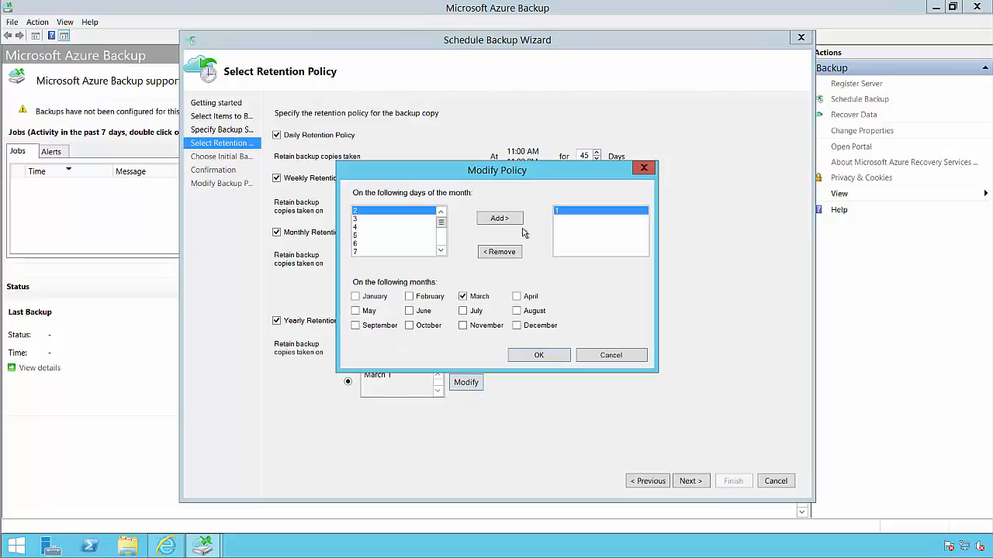
pyautogui.click(368, 297)
pyautogui.click(462, 297)
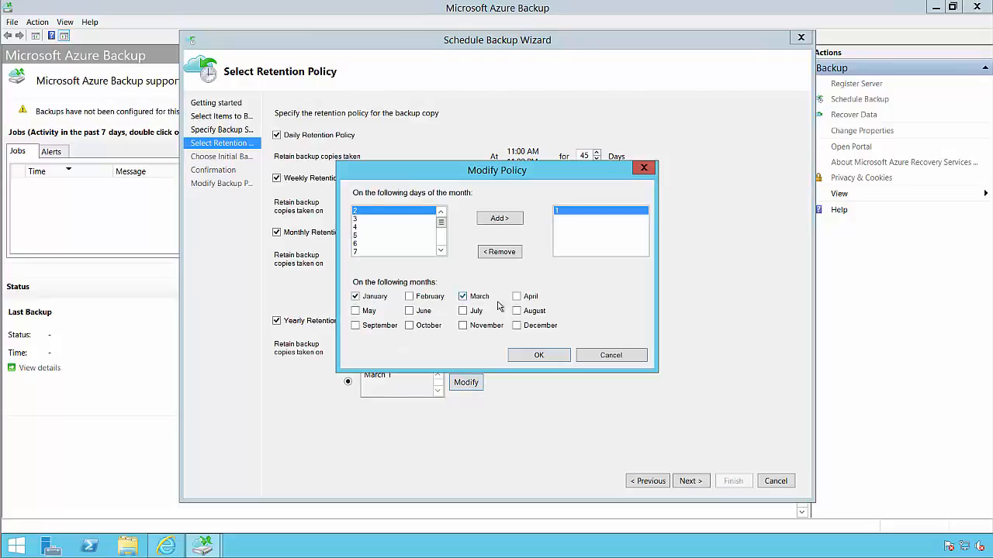
pyautogui.click(539, 356)
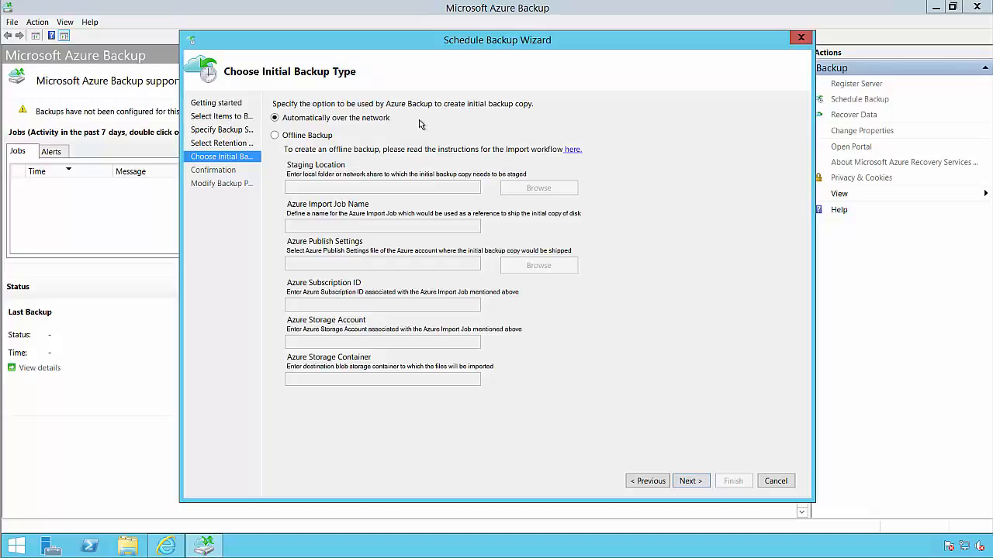
# Look at the Offline Backup settings and return the initial backup type to Automatically over the network
pyautogui.click(325, 137)
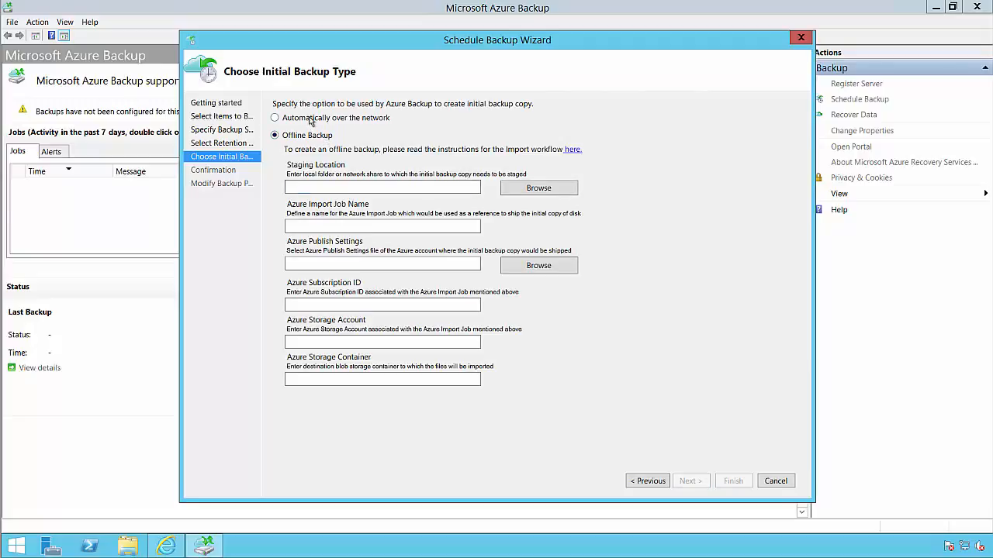
pyautogui.click(311, 119)
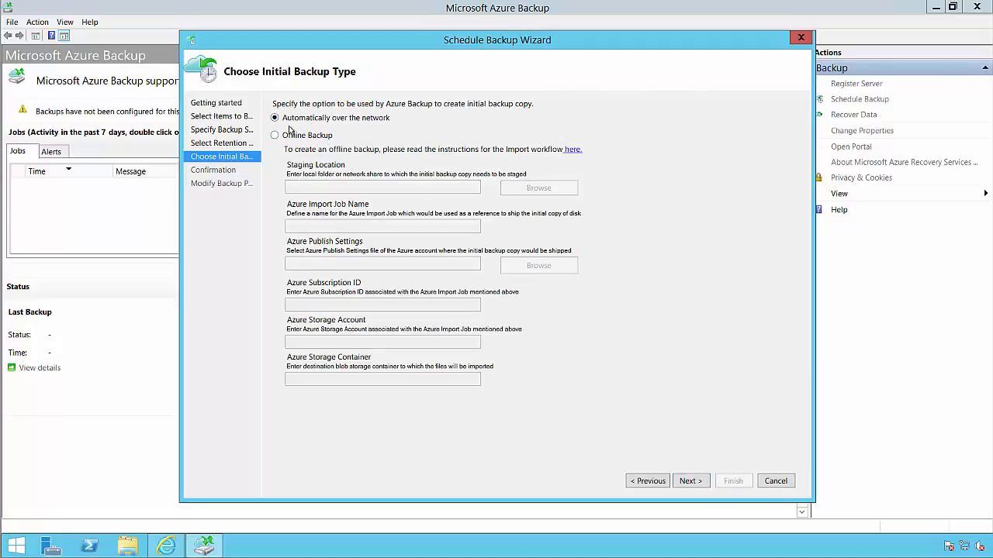
# Save the backup schedule with the initial copy sent over the network, and close the Schedule Backup Wizard
pyautogui.press('Return')
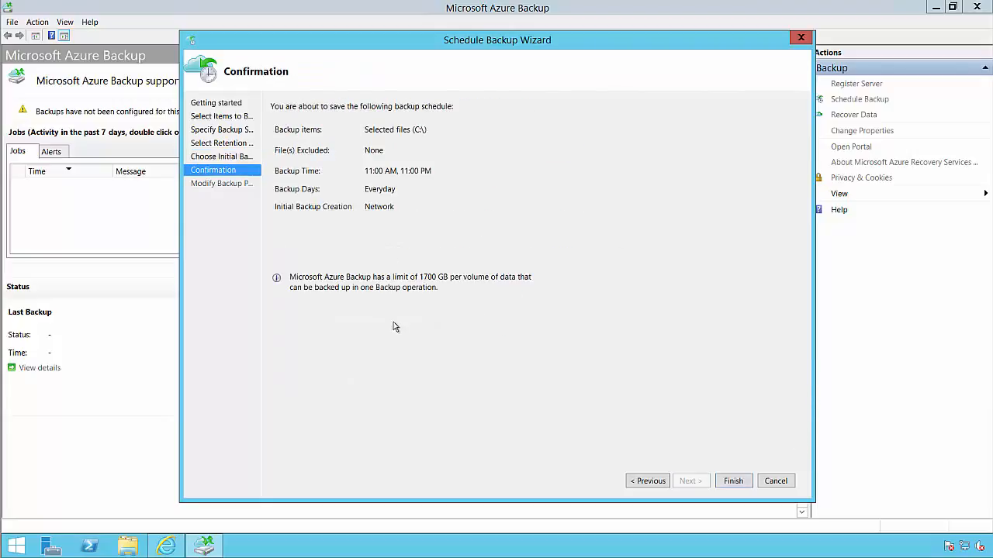
pyautogui.click(733, 482)
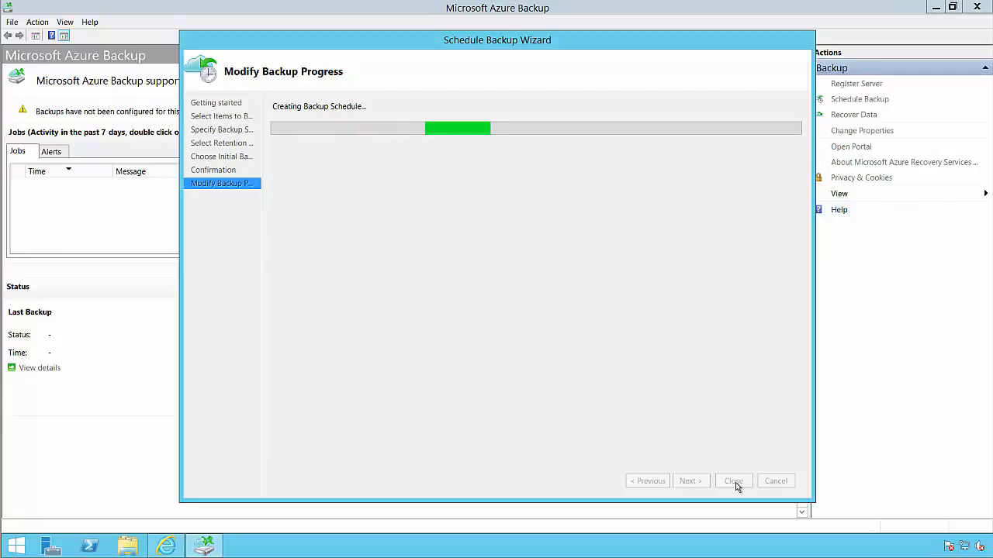
pyautogui.click(734, 481)
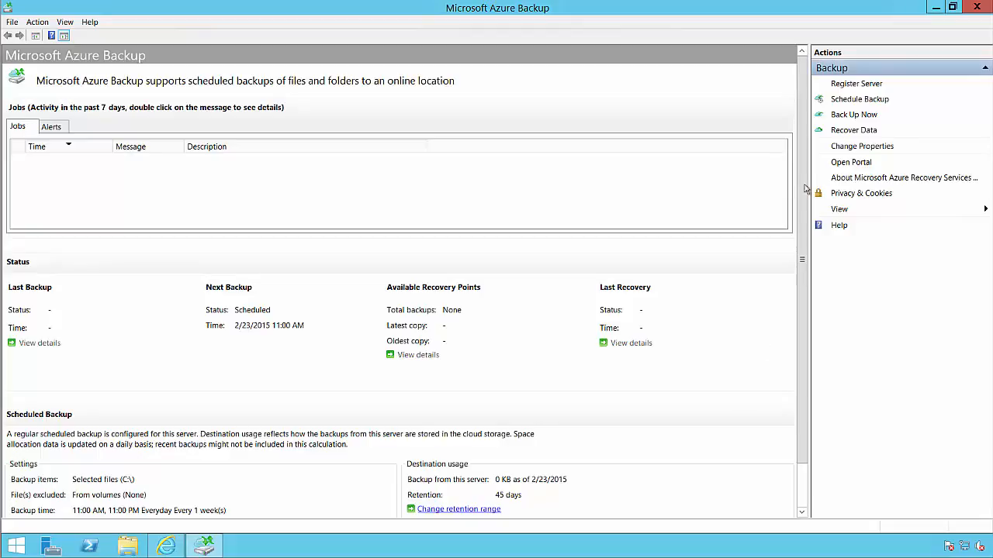
# Start an immediate backup of C:\DATA\, leave it running in the background and narrow the Time column of the jobs list
pyautogui.click(851, 115)
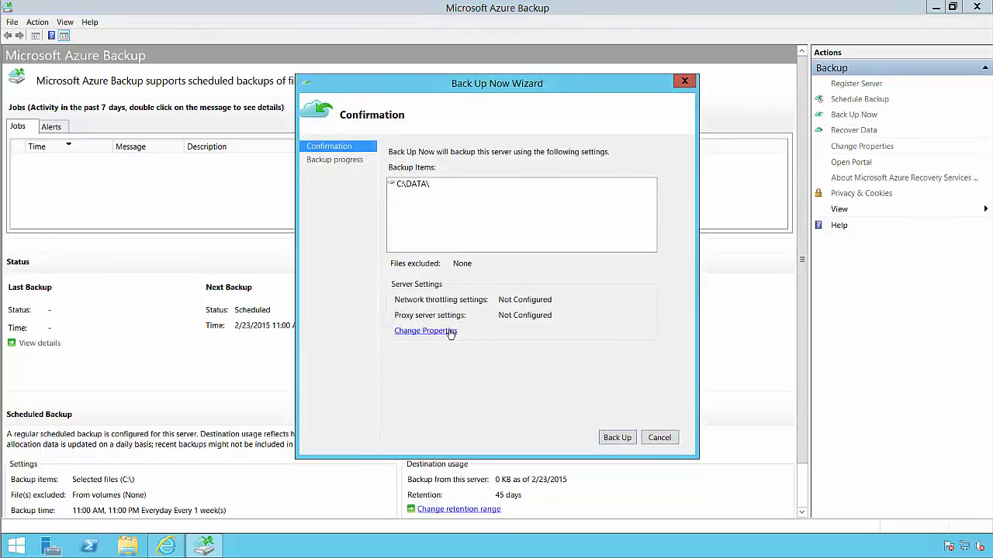
pyautogui.click(625, 439)
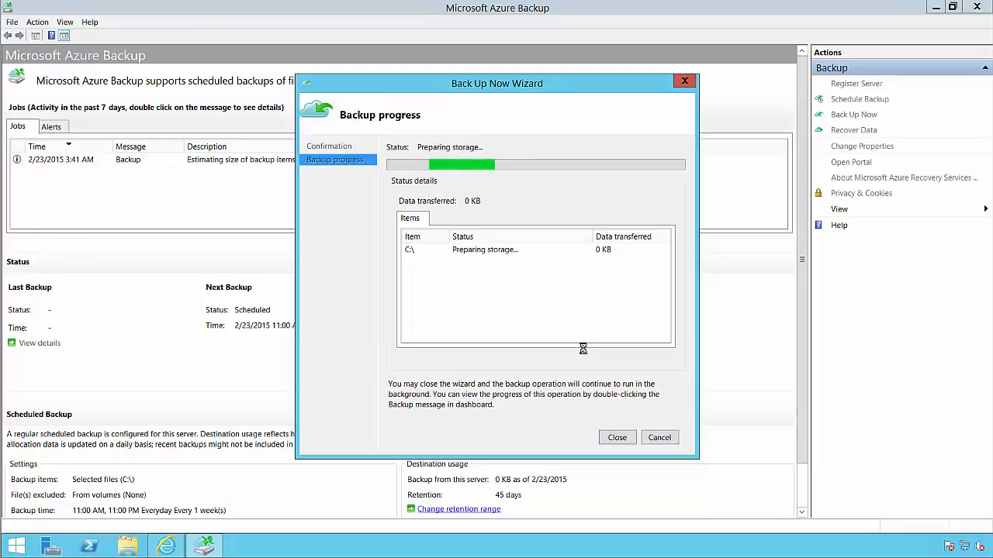
pyautogui.click(617, 438)
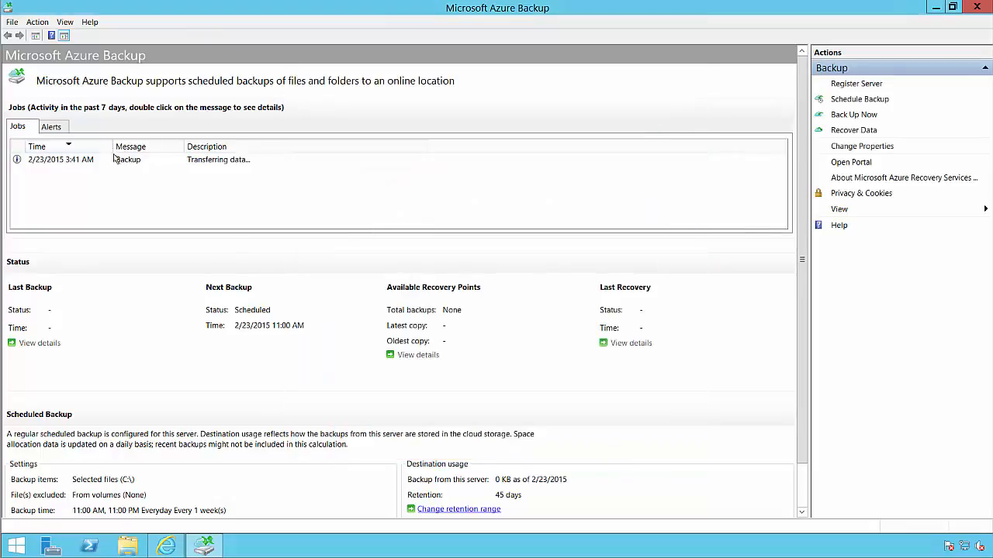
pyautogui.moveTo(112, 148); pyautogui.dragTo(68, 151)
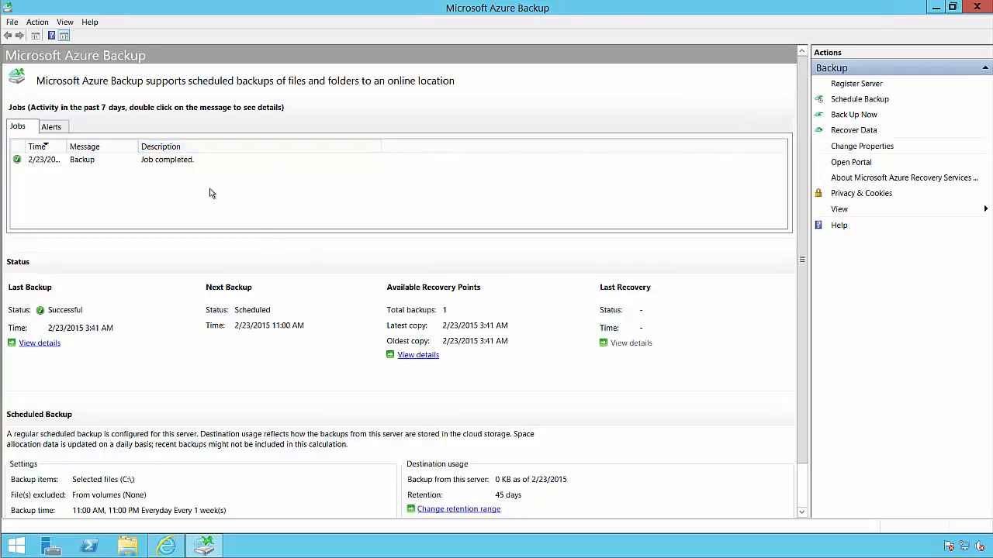
# Start a second immediate backup, close its wizard and select the new running job in the jobs list
pyautogui.click(861, 115)
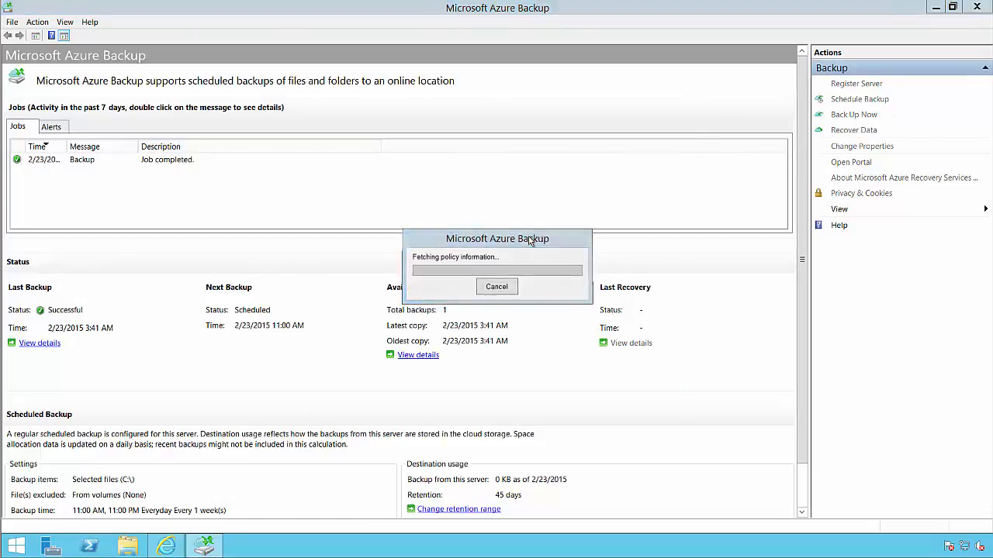
pyautogui.click(618, 437)
pyautogui.click(617, 437)
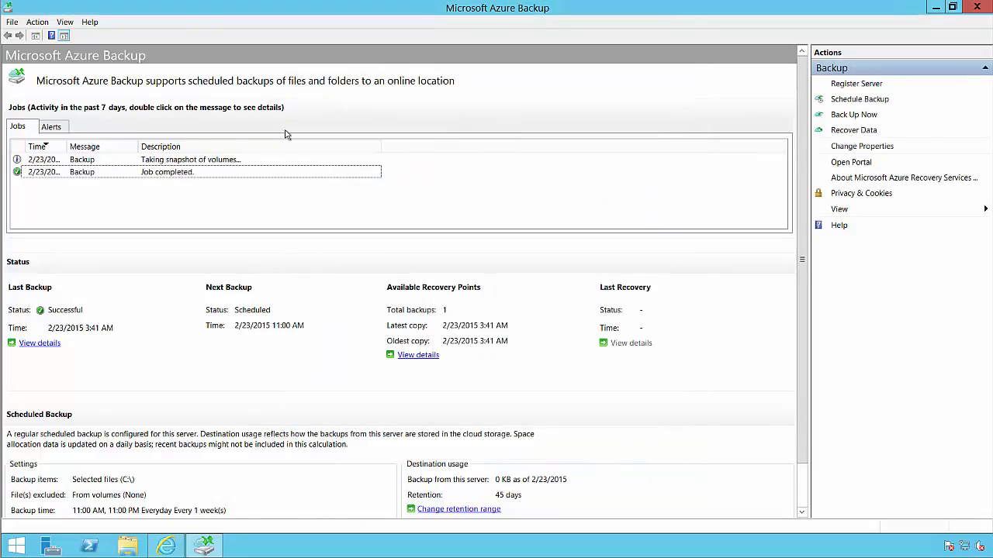
pyautogui.click(153, 163)
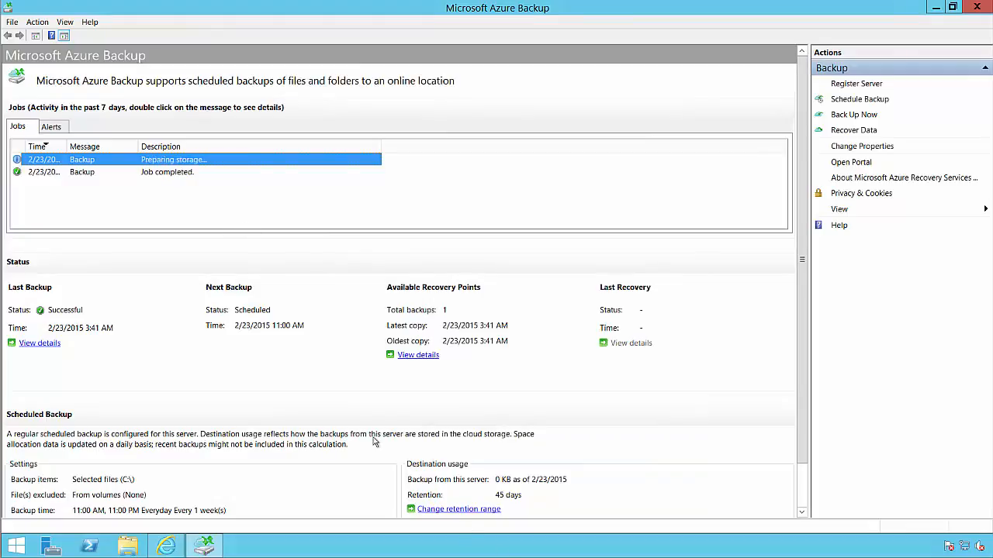
# Switch to the Azure portal in Internet Explorer and check the azure5min vault's dashboard, protected items and servers
pyautogui.click(166, 547)
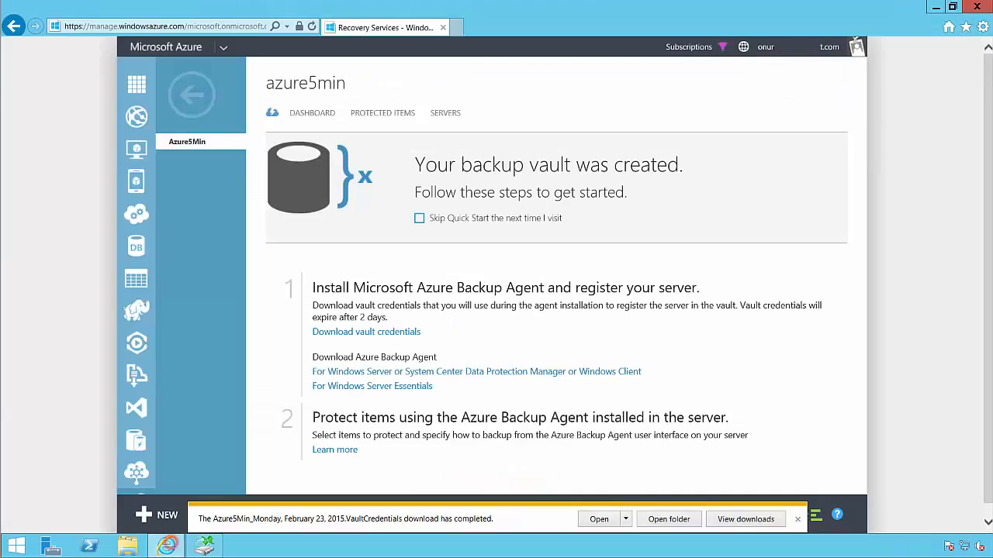
pyautogui.click(318, 114)
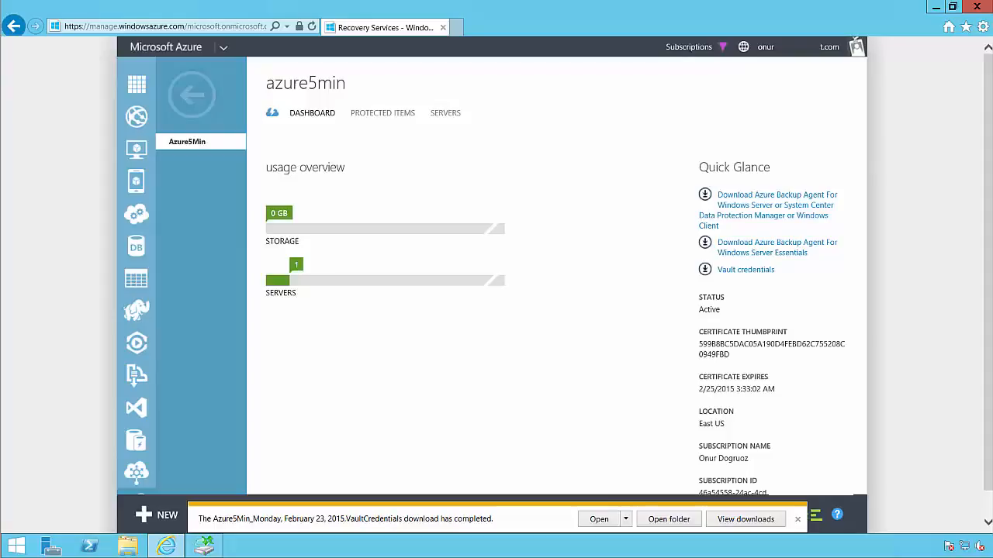
pyautogui.click(380, 112)
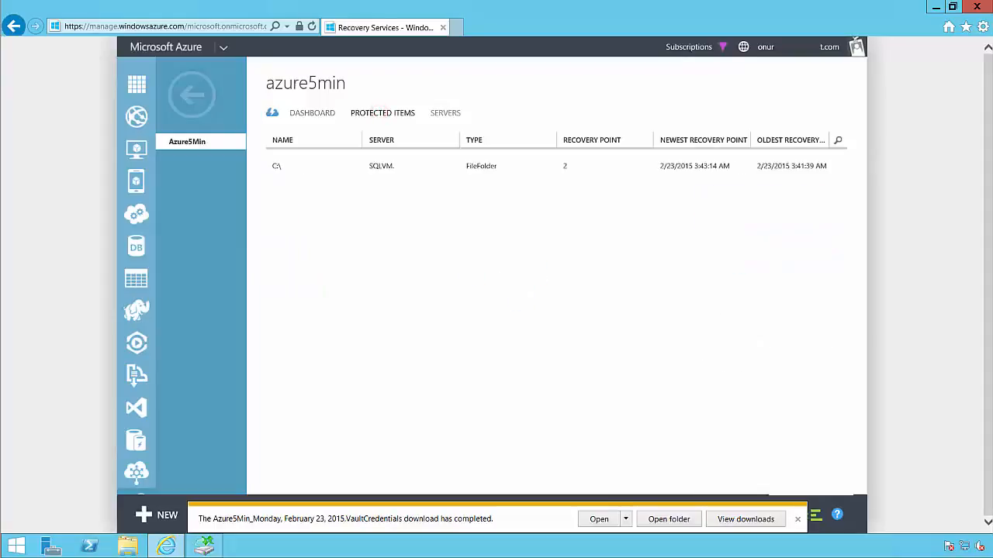
pyautogui.click(381, 166)
pyautogui.click(443, 112)
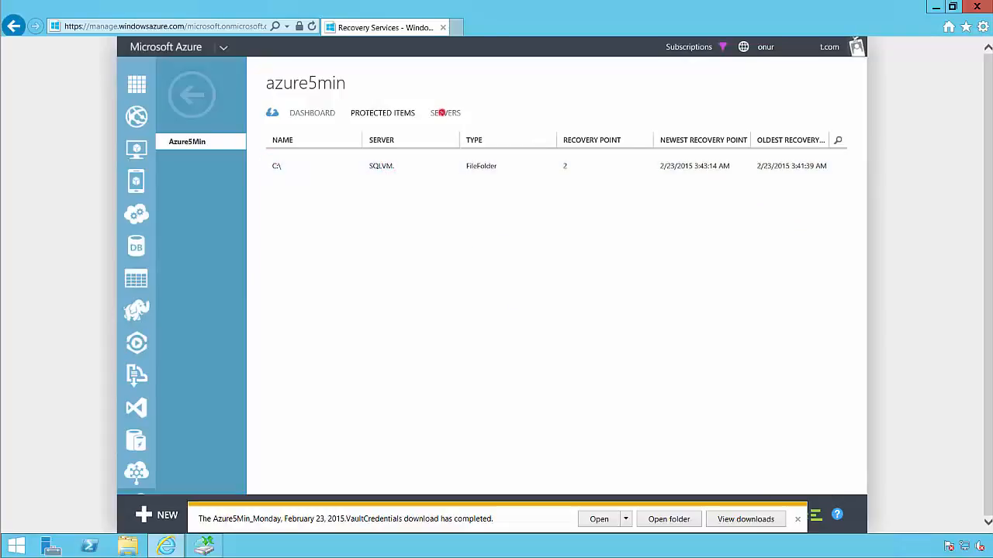